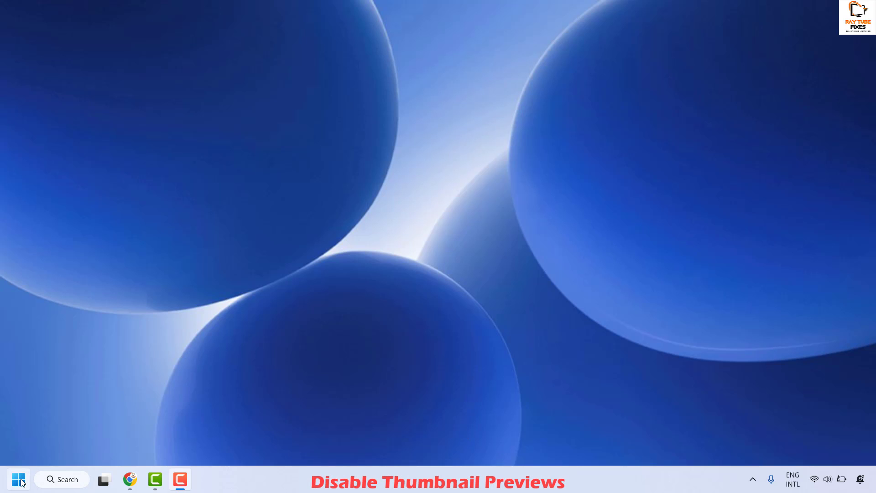
# - Open File Explorer from the quick-link menu and show the OS (C:) drive
pyautogui.rightClick(22, 482)
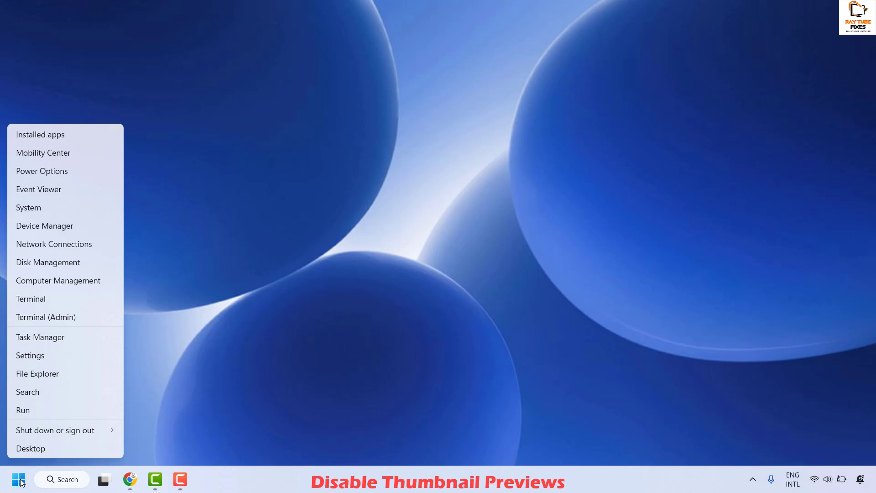
pyautogui.click(49, 366)
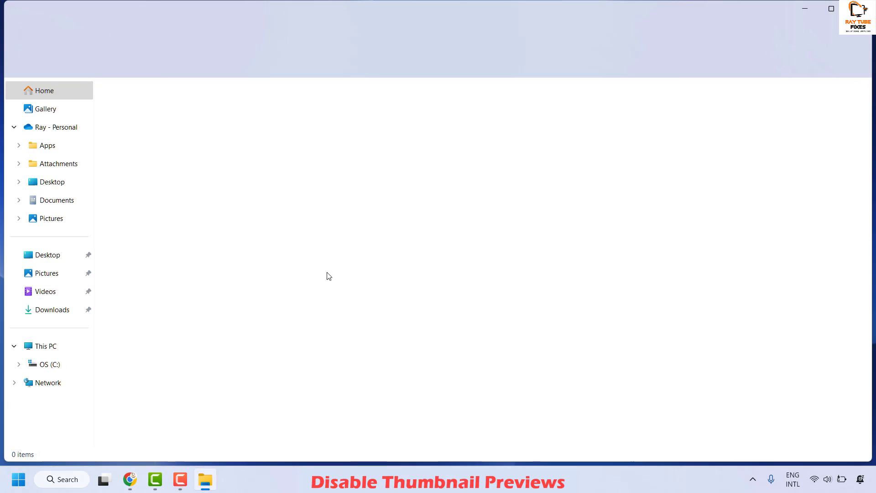
pyautogui.click(51, 365)
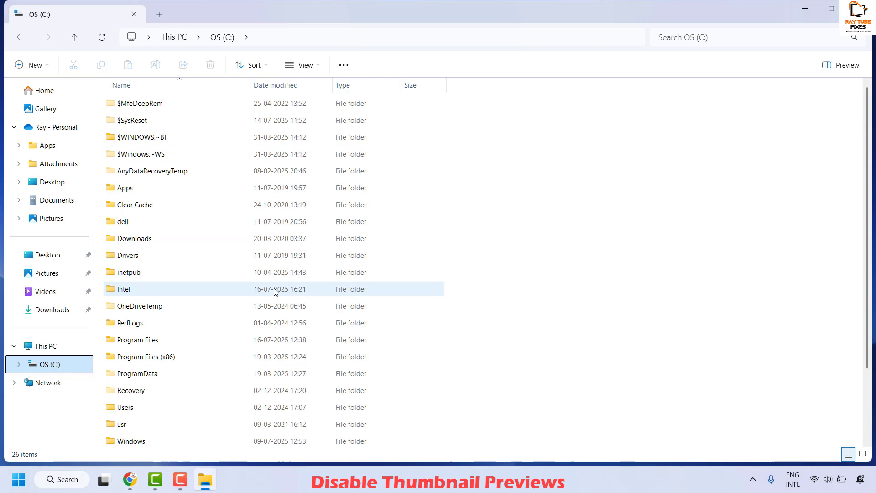
# - In Folder Options' View tab, enable 'Always show icons, never thumbnails' and apply it
pyautogui.click(344, 65)
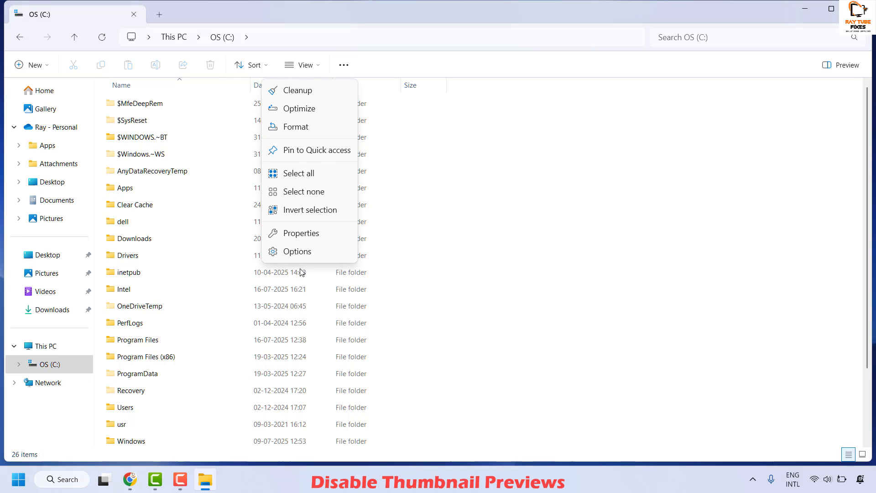
pyautogui.click(307, 255)
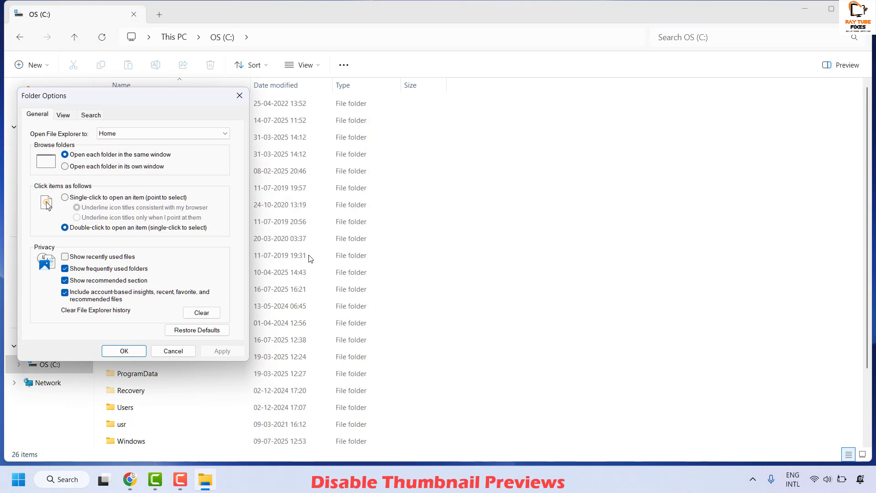
pyautogui.moveTo(169, 102); pyautogui.dragTo(376, 92)
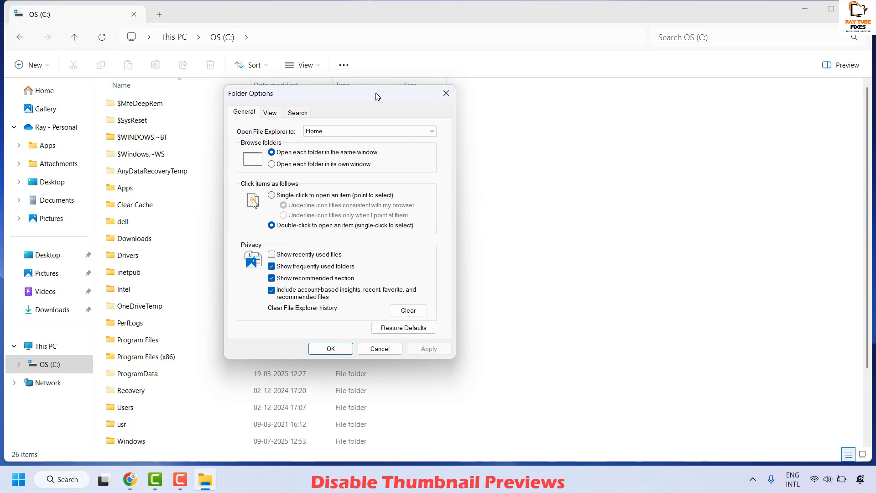
pyautogui.click(269, 113)
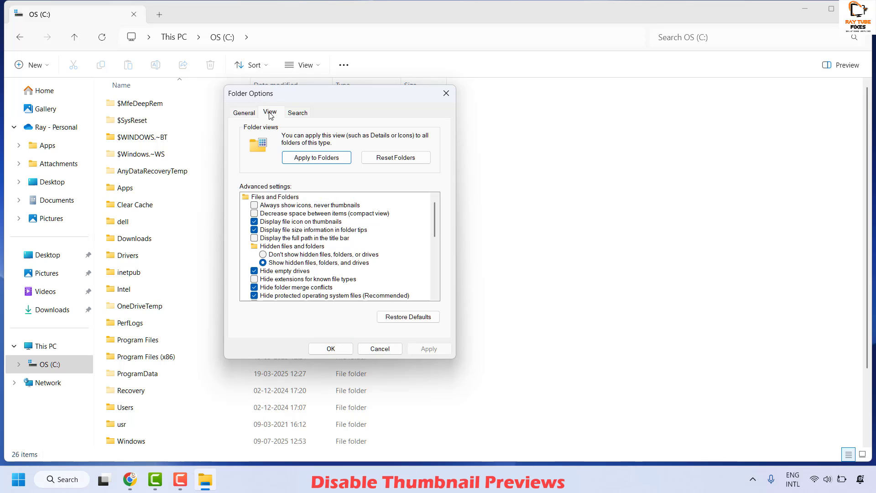
pyautogui.click(254, 206)
pyautogui.click(429, 348)
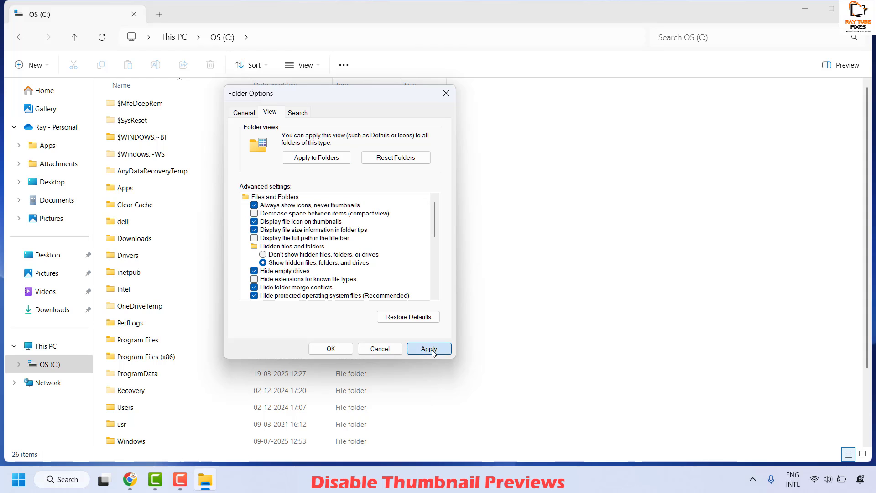
pyautogui.click(341, 353)
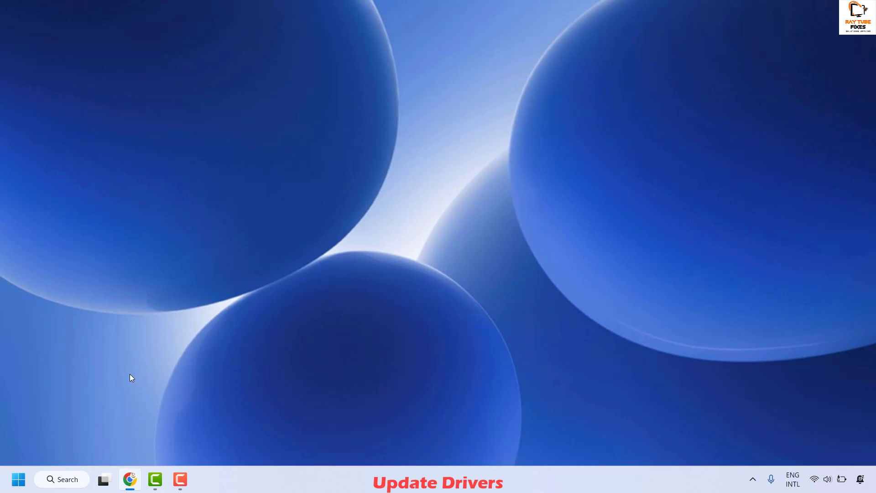
# - Open Device Manager, expand Display adapters and scan for hardware changes
pyautogui.rightClick(20, 480)
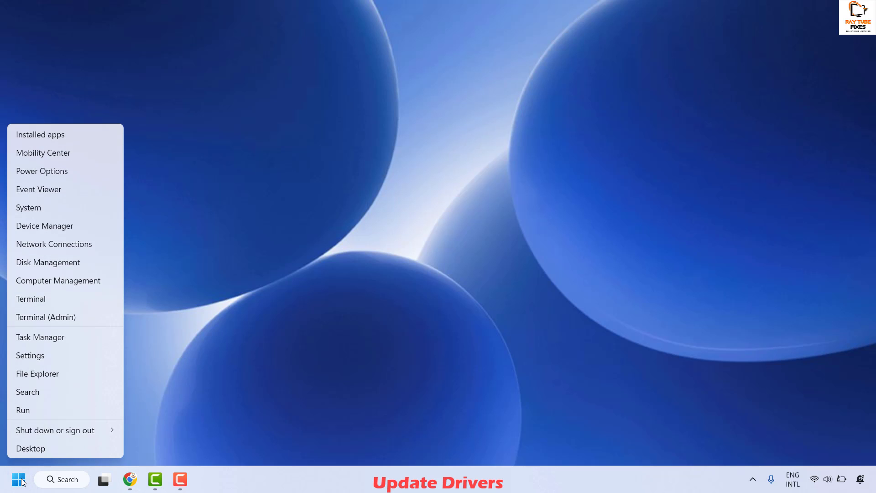
pyautogui.click(53, 226)
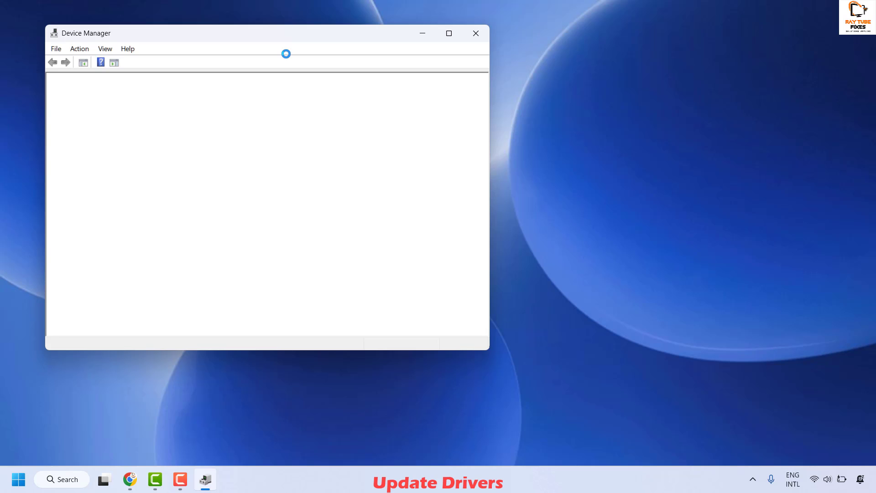
pyautogui.moveTo(290, 39); pyautogui.dragTo(458, 55)
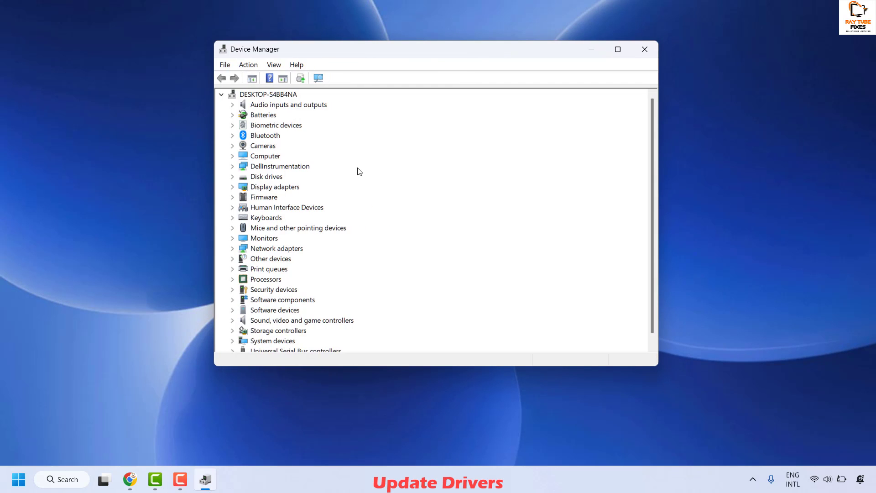
pyautogui.click(232, 187)
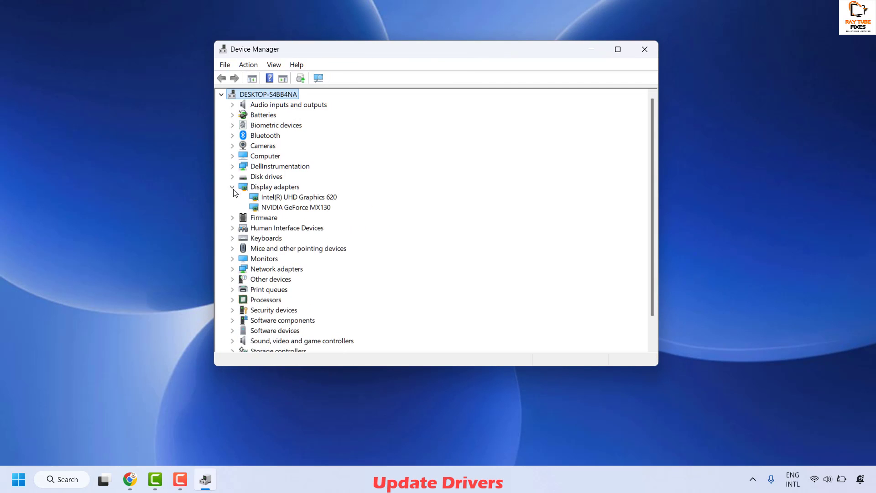
pyautogui.rightClick(278, 187)
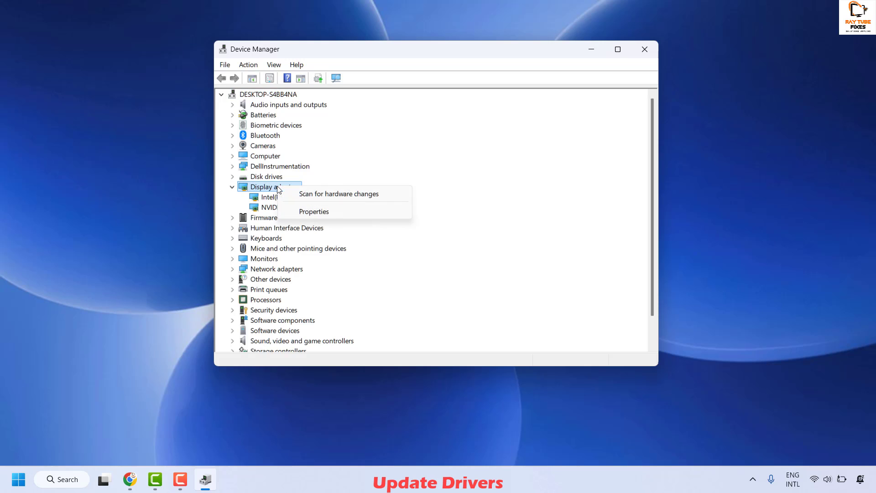
pyautogui.click(343, 195)
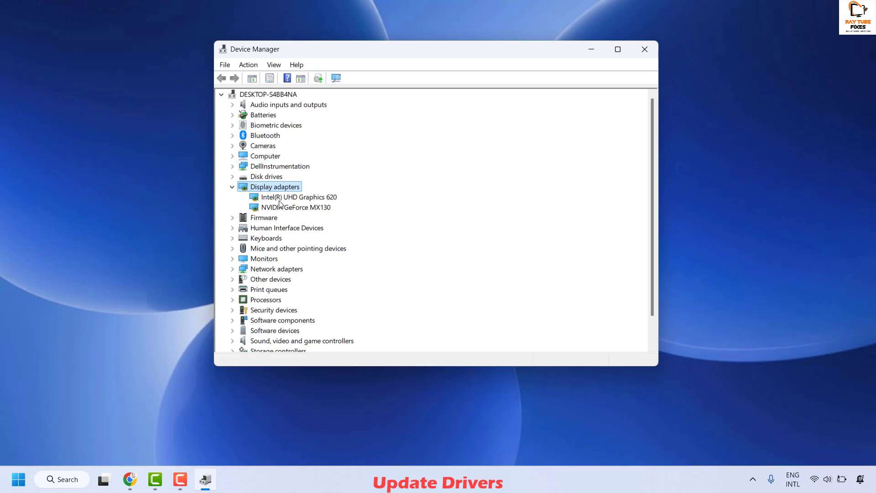
# - Update the Intel(R) UHD Graphics 620 driver by searching automatically
pyautogui.click(280, 200)
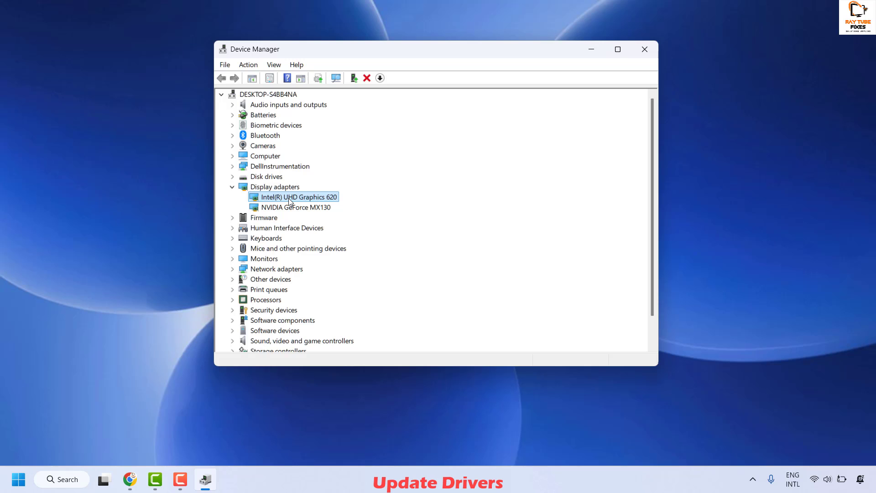
pyautogui.rightClick(288, 198)
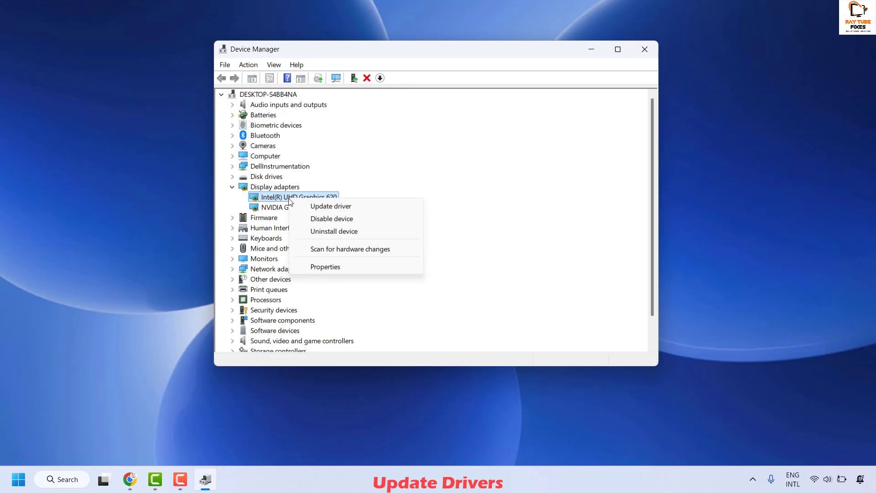
pyautogui.click(325, 206)
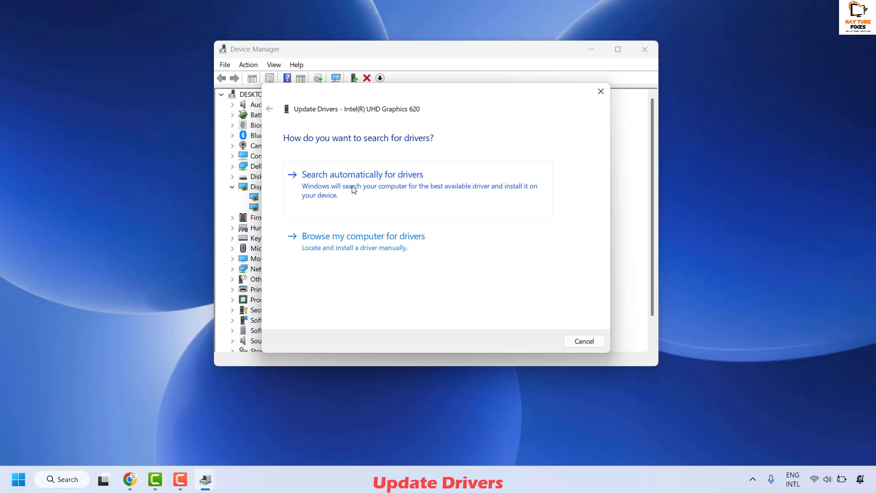
pyautogui.click(353, 189)
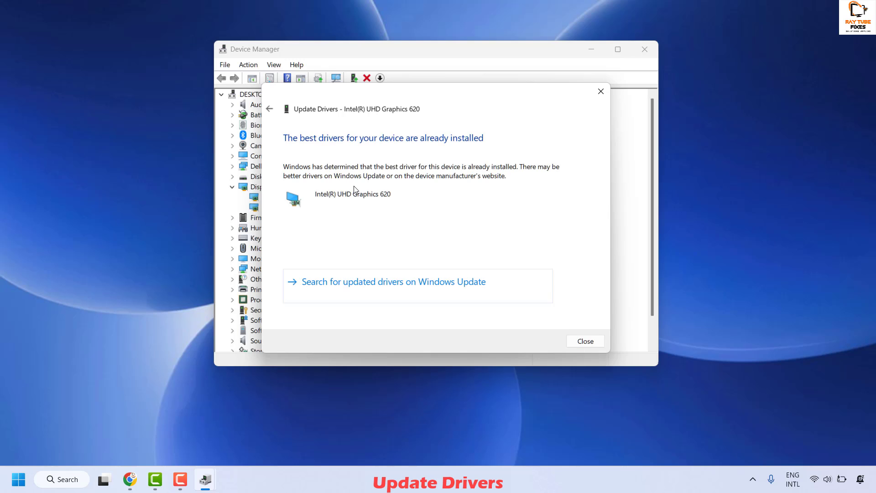
pyautogui.click(584, 342)
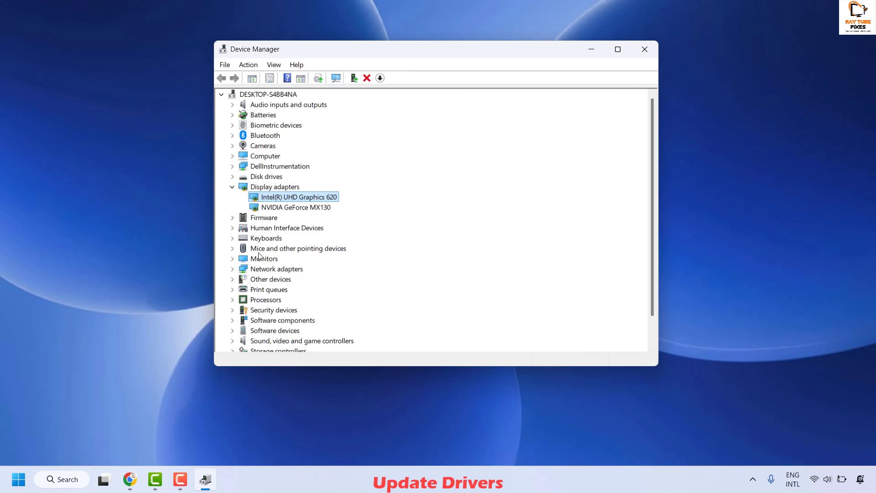
# - Update the NVIDIA GeForce MX130 driver, then close Device Manager
pyautogui.click(278, 208)
pyautogui.rightClick(278, 209)
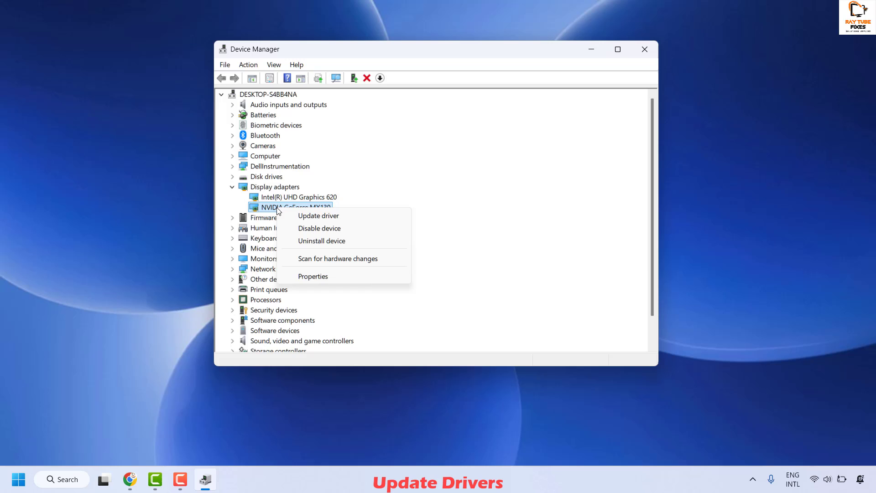
pyautogui.click(335, 216)
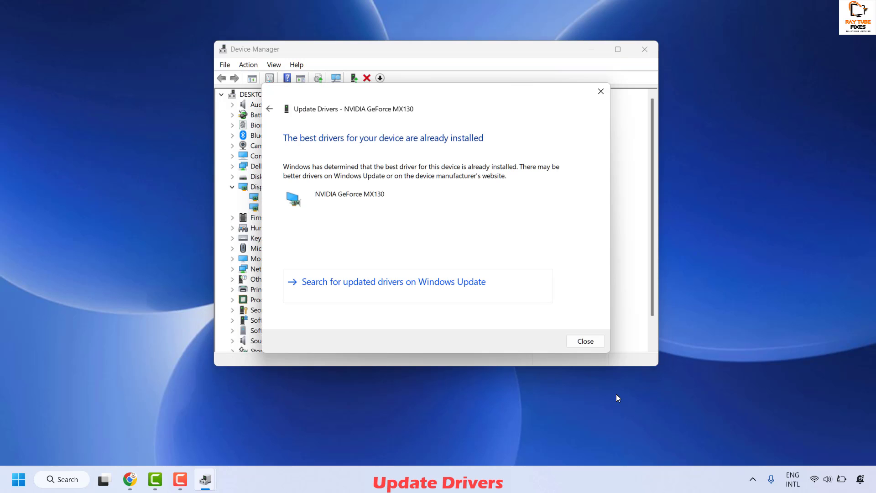
pyautogui.click(587, 342)
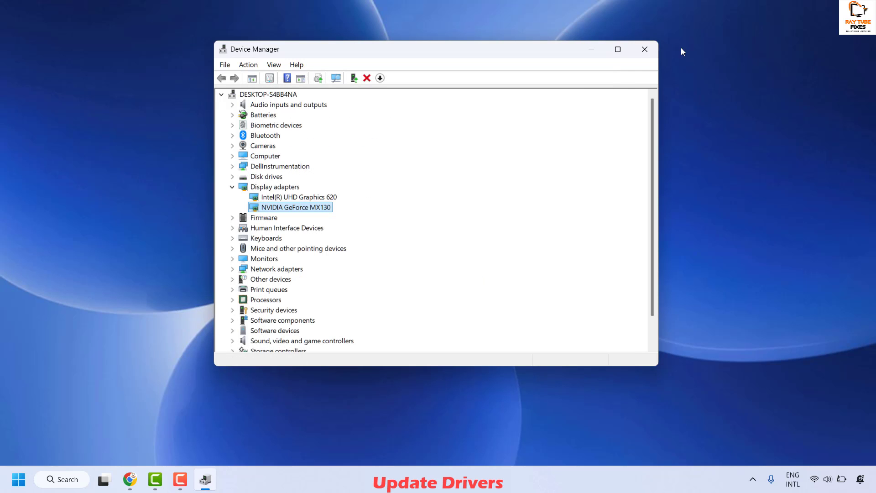
pyautogui.click(654, 48)
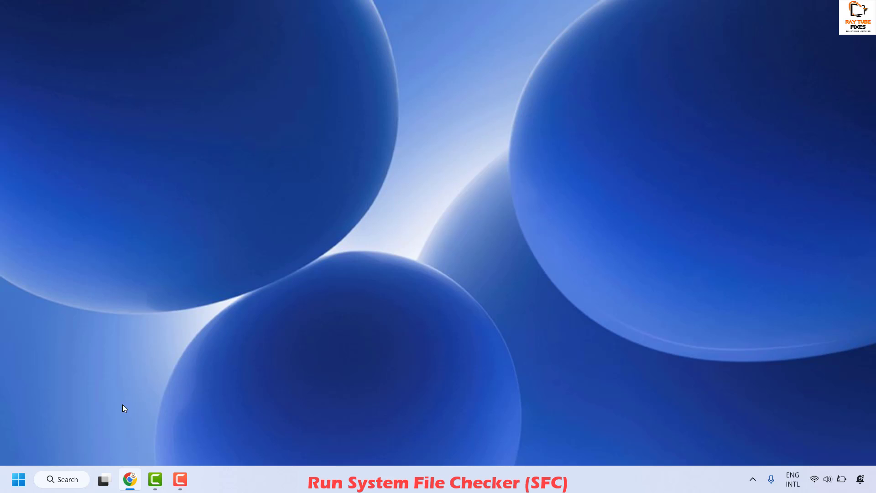
# - Search 'command' and run Command Prompt as administrator, centring its window
pyautogui.click(70, 480)
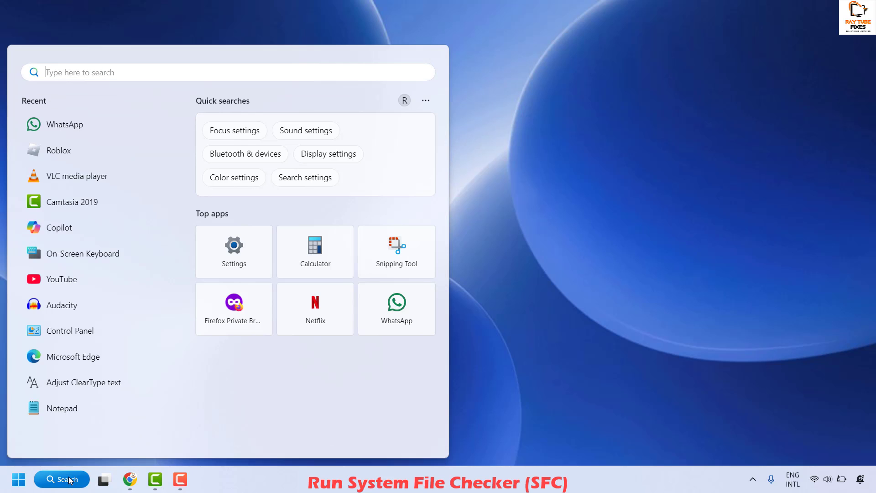
pyautogui.write('command')
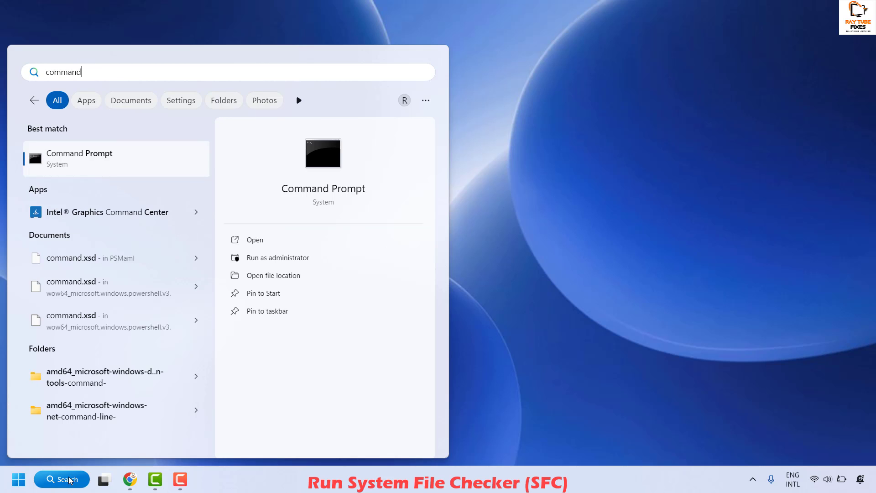
pyautogui.rightClick(69, 169)
pyautogui.click(125, 181)
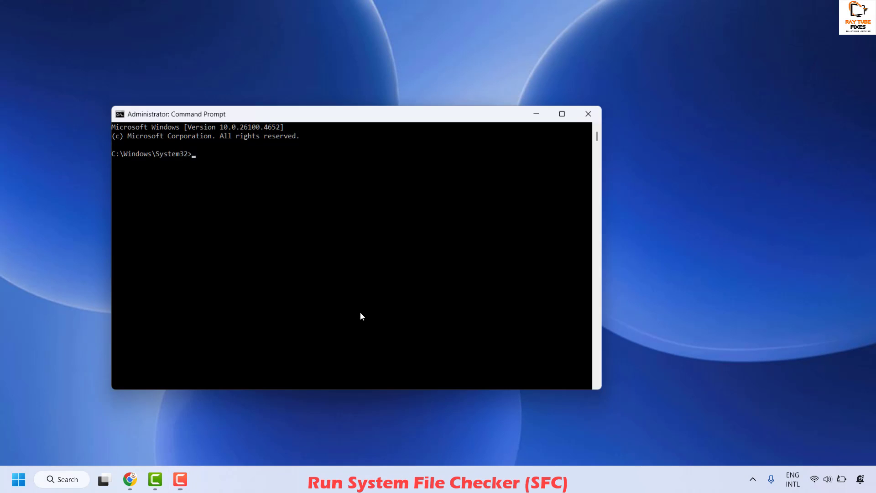
pyautogui.moveTo(336, 114); pyautogui.dragTo(448, 127)
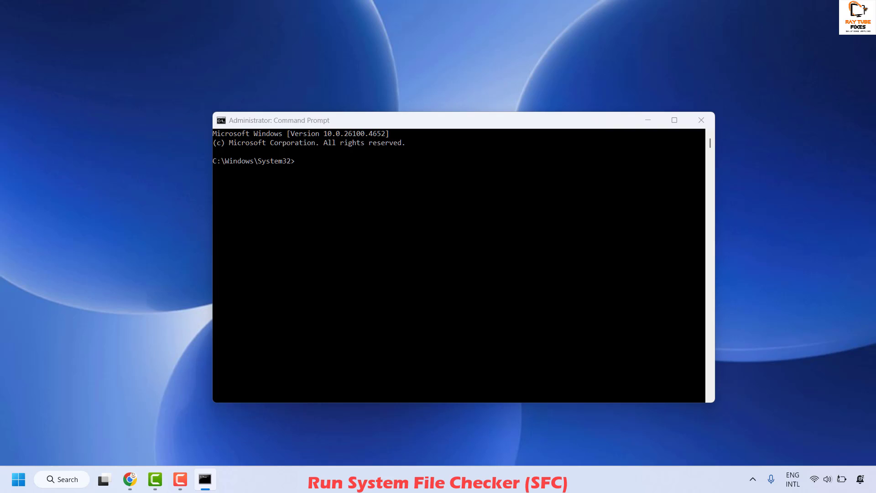
# - Run sfc /scannow in the administrator console, then close it
pyautogui.click(303, 160)
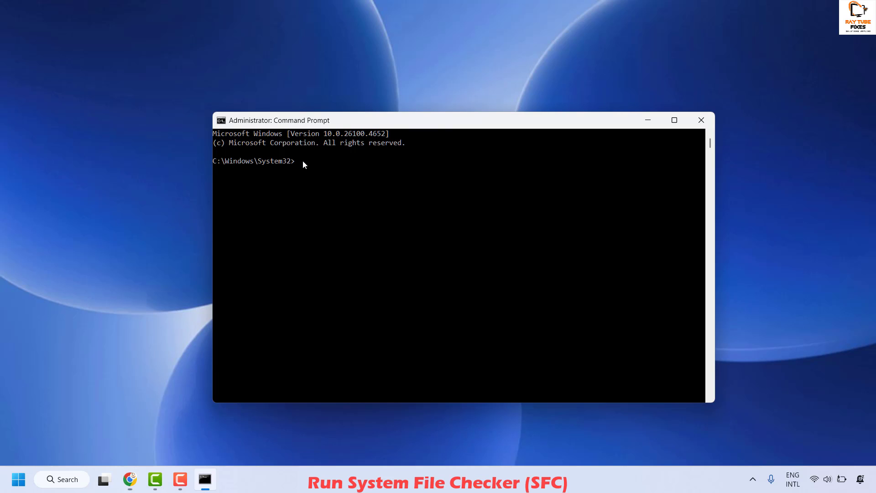
pyautogui.write('sfc /scannow')
pyautogui.press('Return')
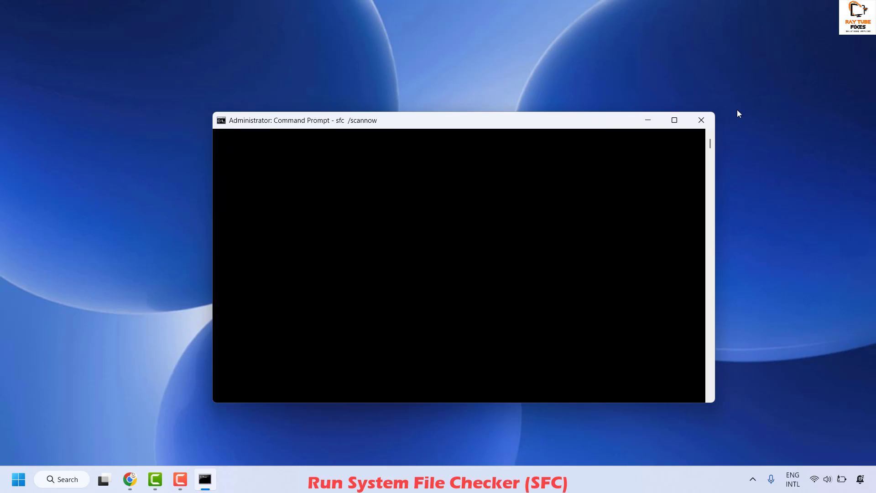
pyautogui.click(702, 120)
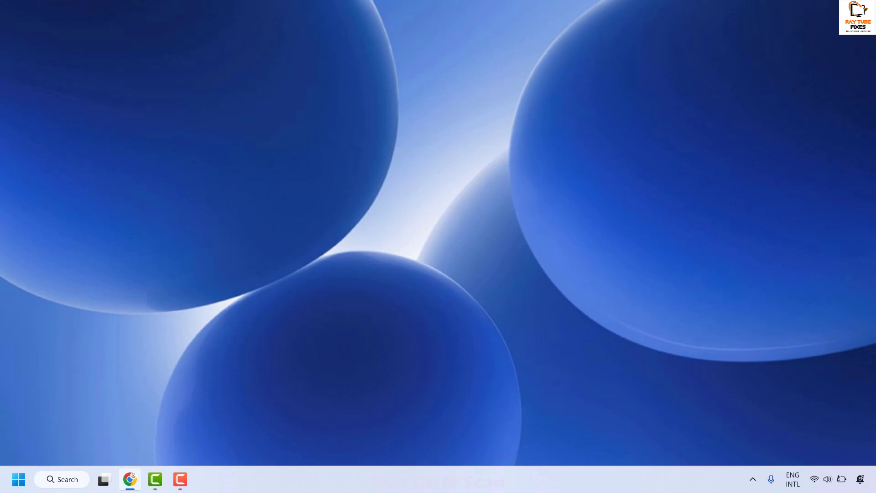
# - Search 'comman' and launch a fresh administrator Command Prompt near the screen centre
pyautogui.click(68, 482)
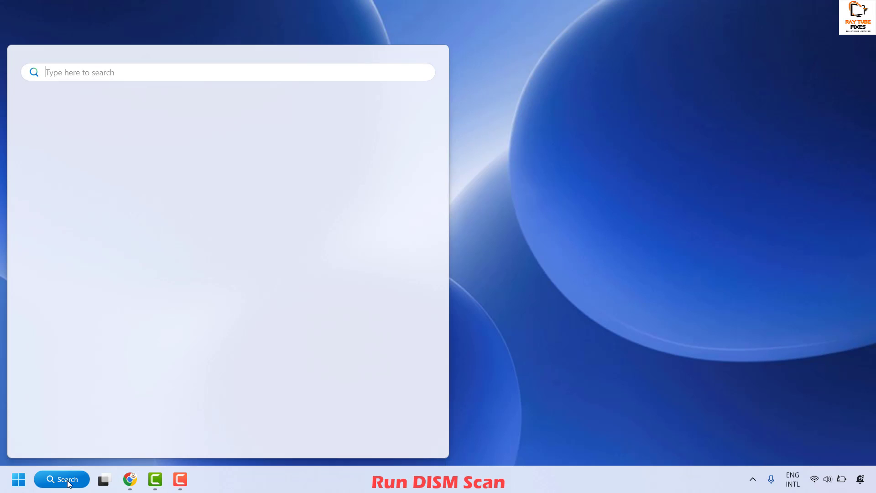
pyautogui.write('comman')
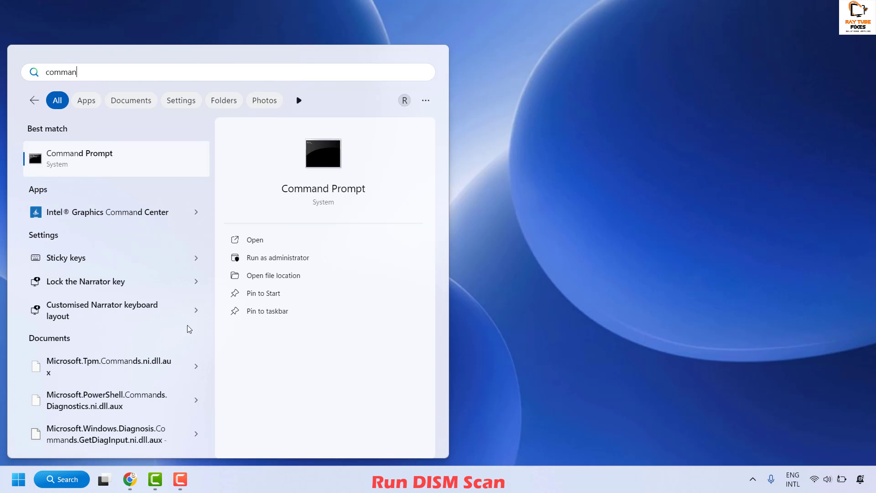
pyautogui.rightClick(66, 160)
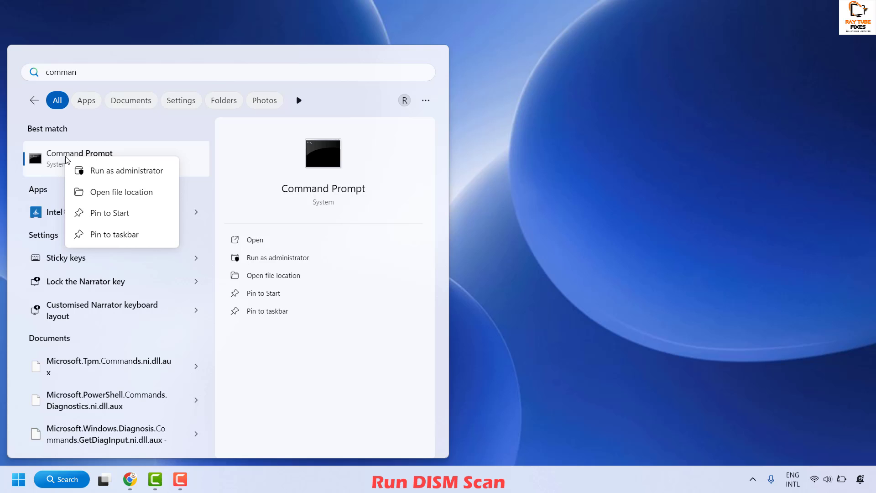
pyautogui.click(118, 174)
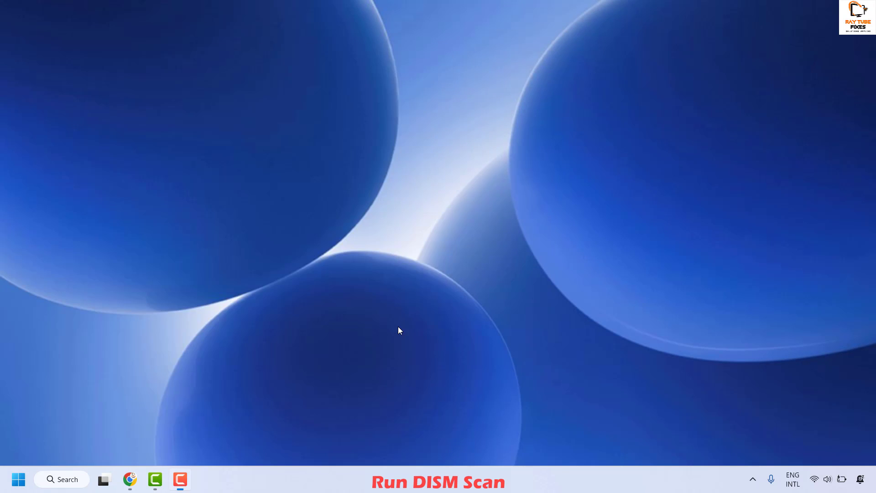
pyautogui.click(397, 326)
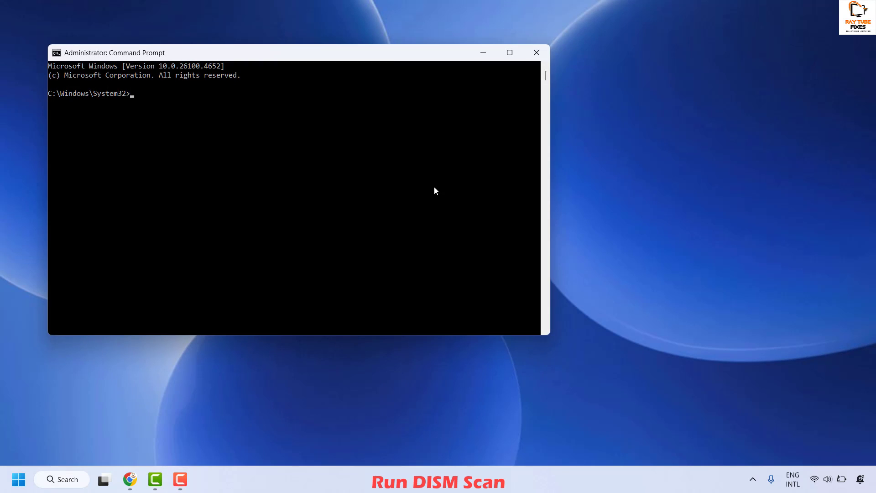
pyautogui.moveTo(390, 56); pyautogui.dragTo(605, 107)
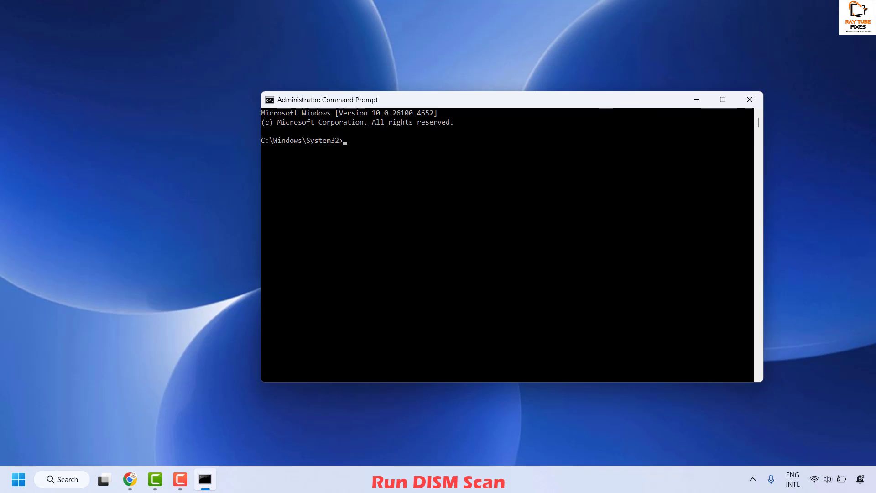
pyautogui.hotkey('alt', 'Tab')
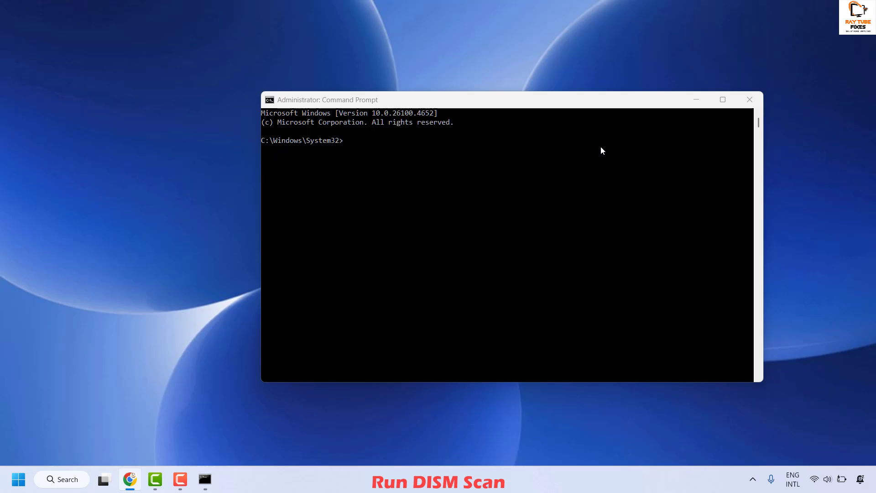
pyautogui.click(349, 142)
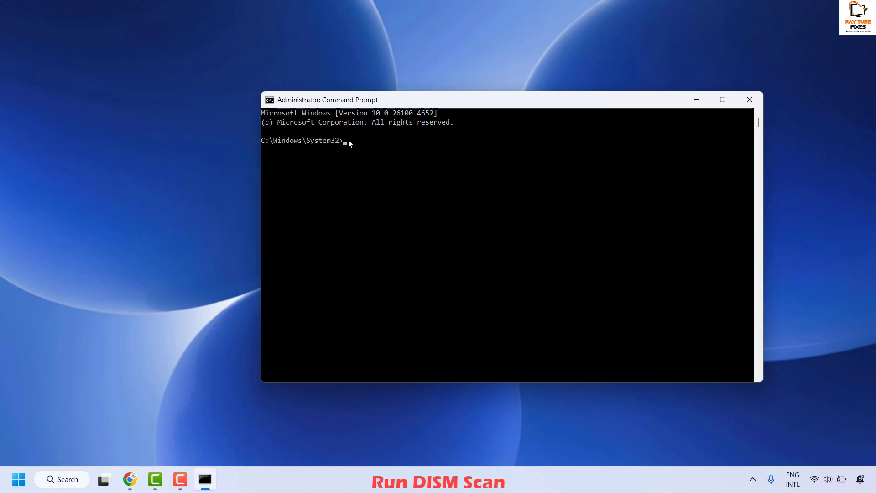
# - Run DISM /Online /Cleanup-Image /CheckHealth, then /ScanHealth, both reporting no corruption
pyautogui.write('DISM /Online /Cleanup-Image /CheckHealth')
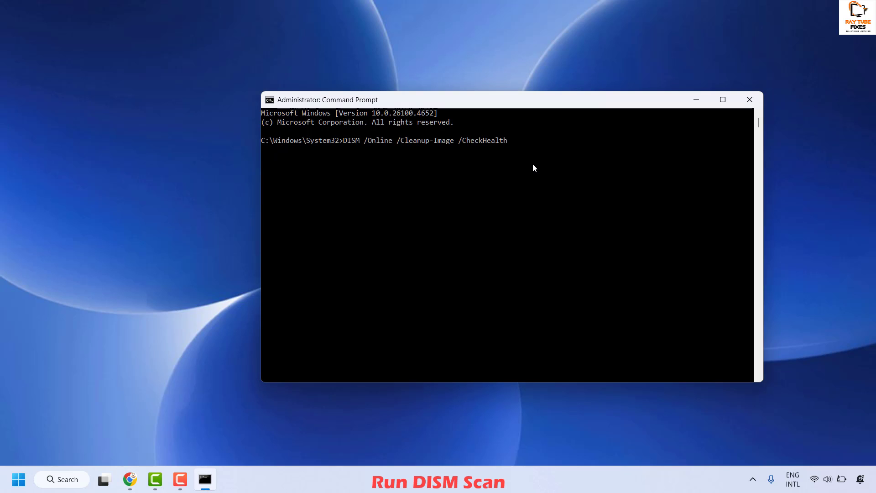
pyautogui.press('Return')
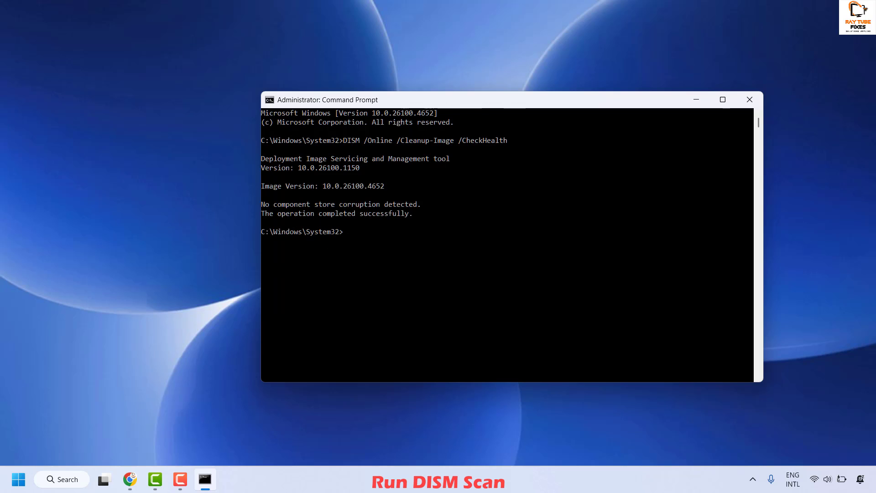
pyautogui.click(352, 233)
pyautogui.write('DISM /Online /Cleanup-Image /ScanHealth')
pyautogui.press('Return')
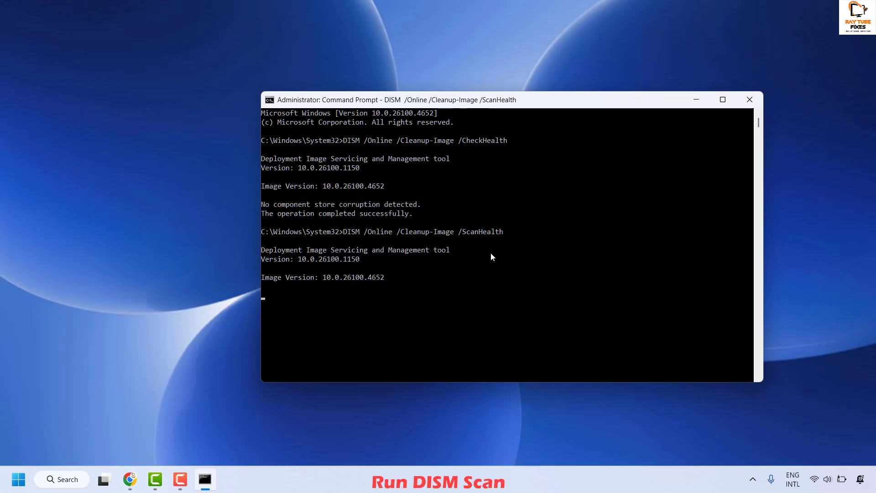
pyautogui.press('Up')
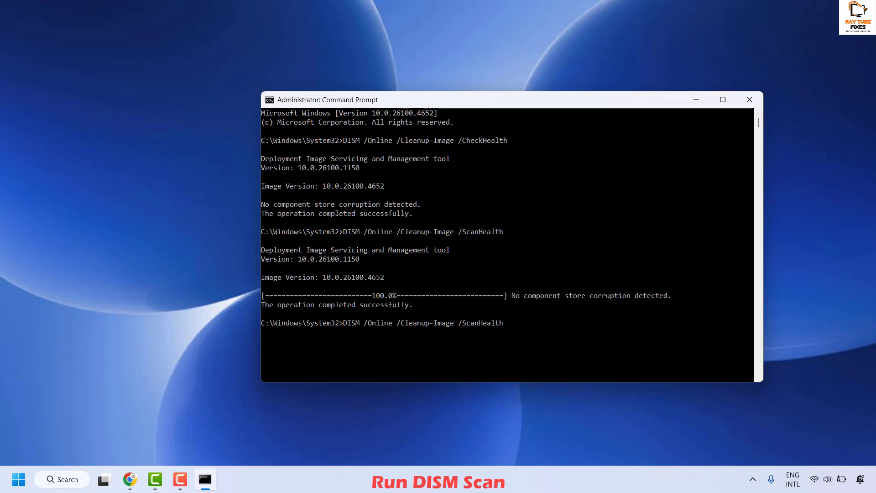
pyautogui.hotkey('alt', 'Tab')
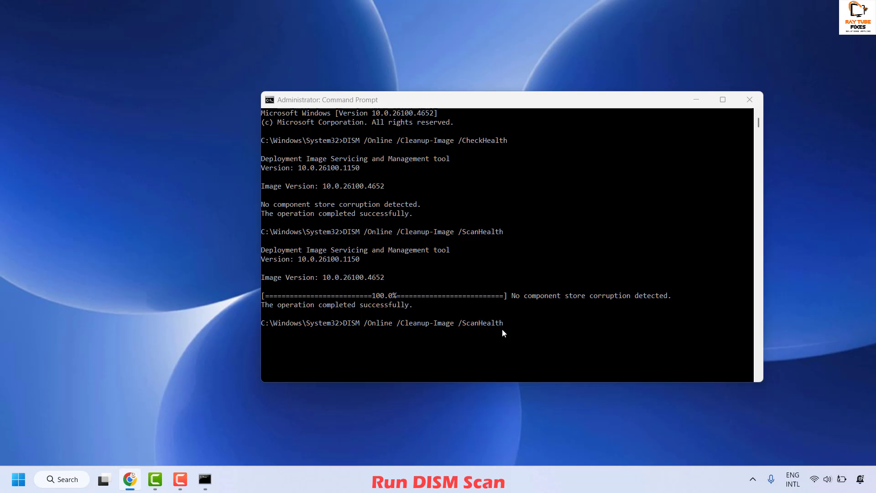
# - Paste and run DISM /Online /Cleanup-Image /RestoreHealth, then close the console
pyautogui.click(516, 322)
pyautogui.press('Escape')
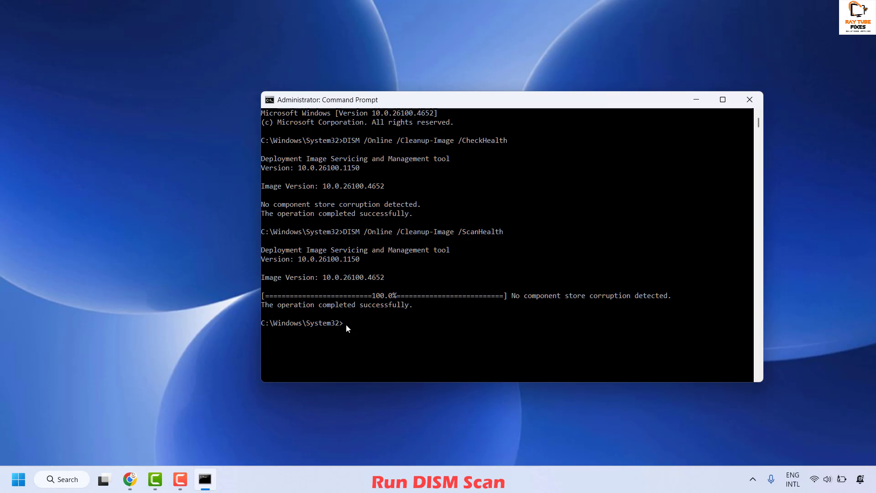
pyautogui.rightClick(355, 326)
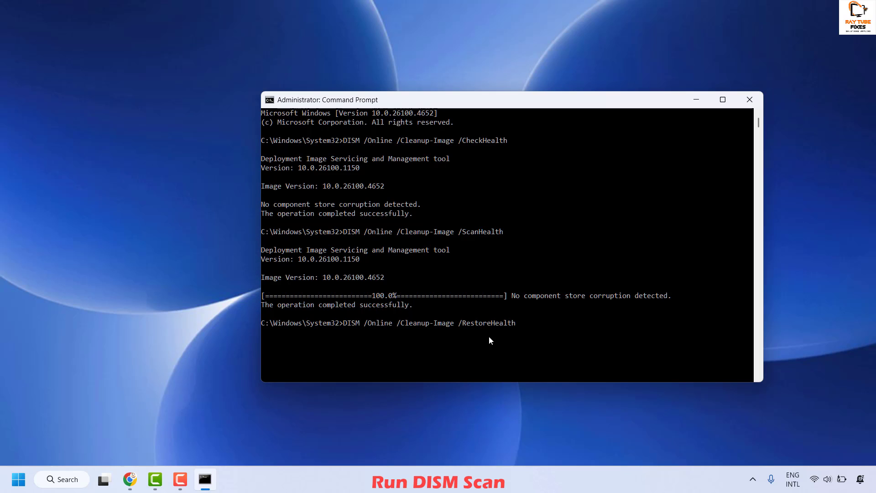
pyautogui.press('Return')
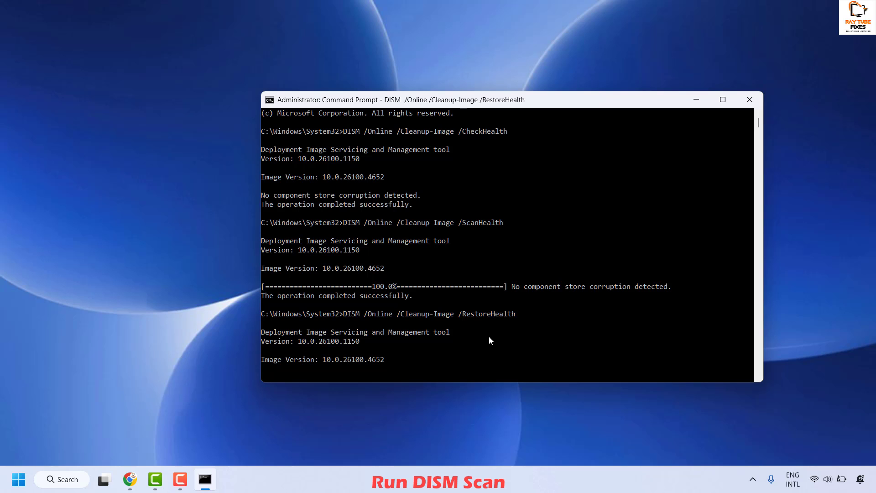
pyautogui.hotkey('alt', 'F4')
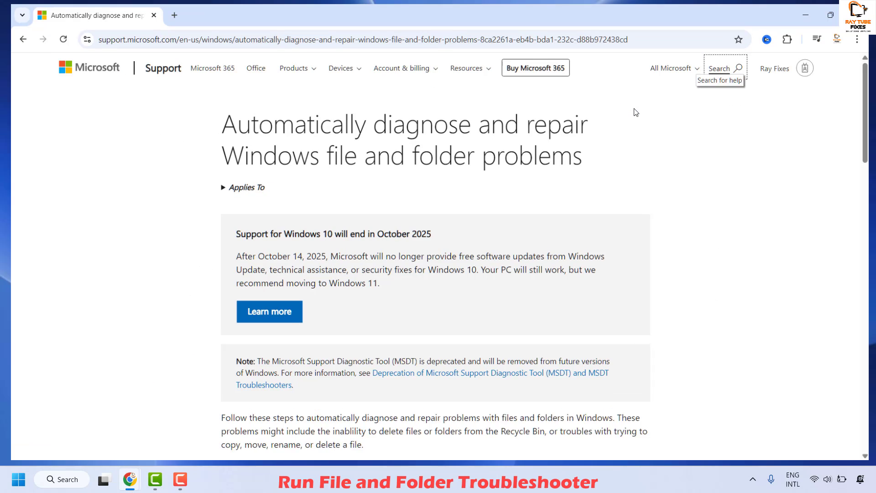
# - Download winfilefolder.DiagCab from the Microsoft Support article and open it
pyautogui.click(314, 37)
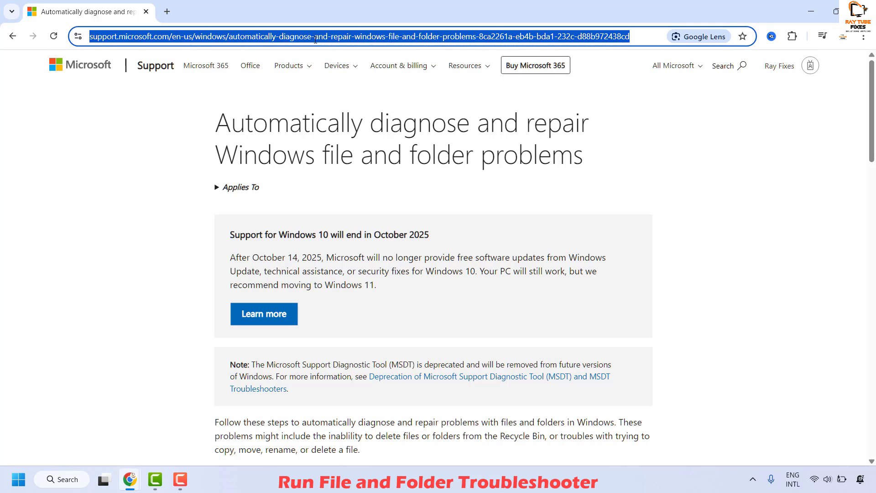
pyautogui.click(644, 36)
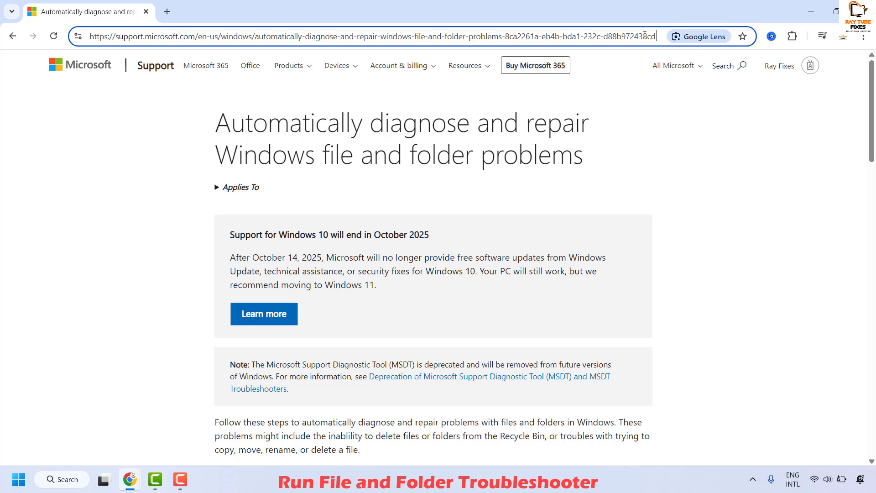
pyautogui.click(282, 166)
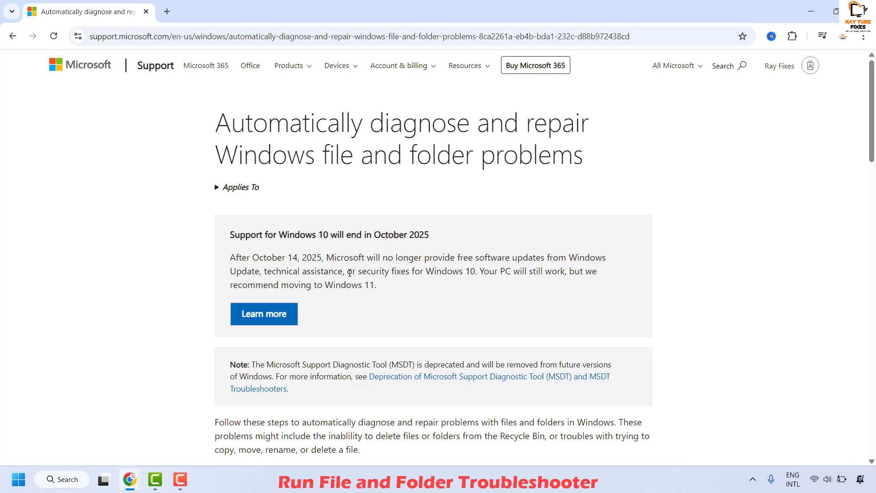
pyautogui.scroll(-6, 593, 301)
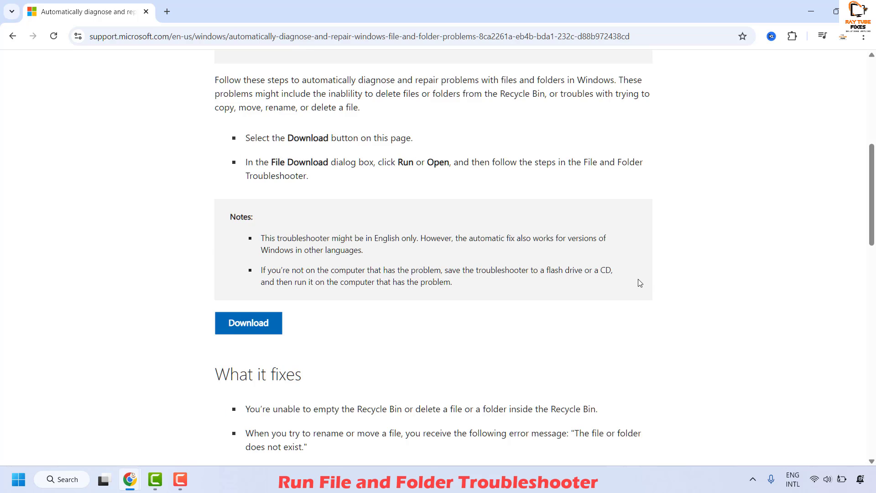
pyautogui.scroll(-2, 630, 265)
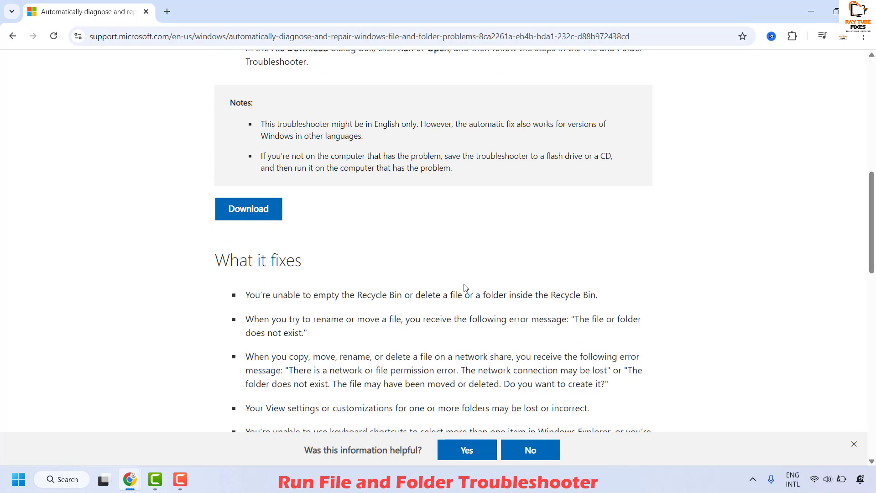
pyautogui.click(265, 219)
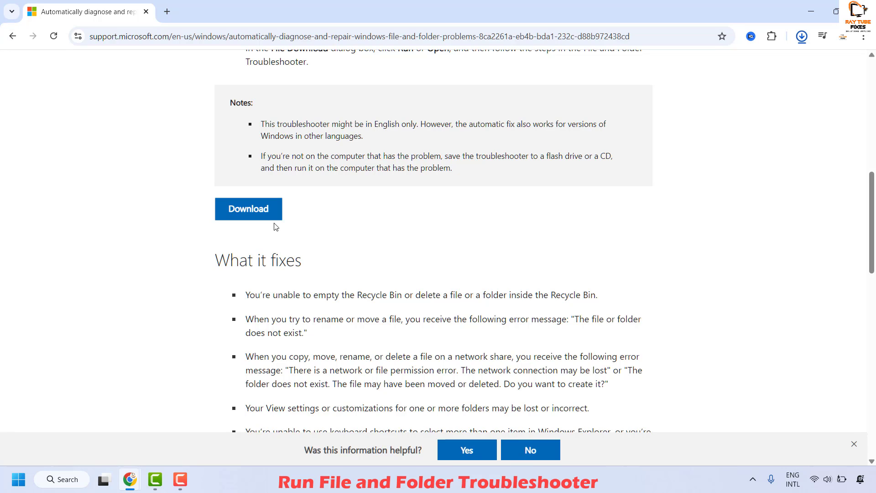
pyautogui.click(802, 36)
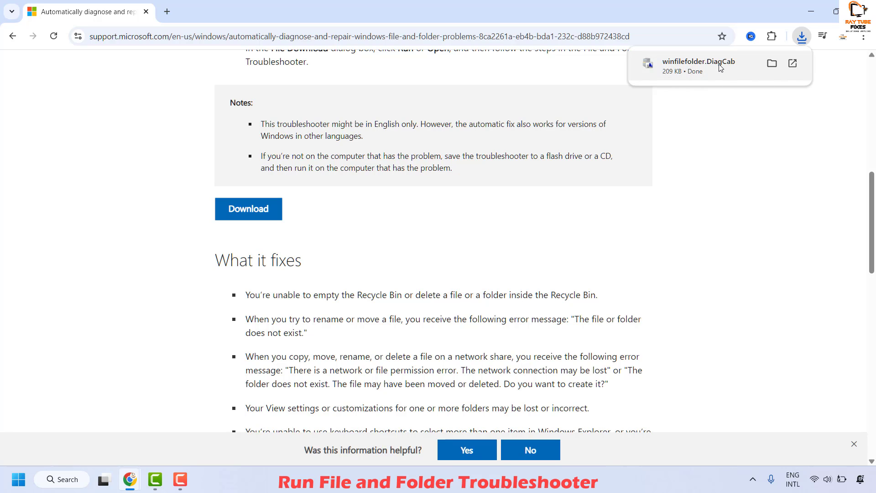
pyautogui.click(717, 67)
# - With automatic repairs on, tick all four problem types and allow open programs to close
pyautogui.click(303, 261)
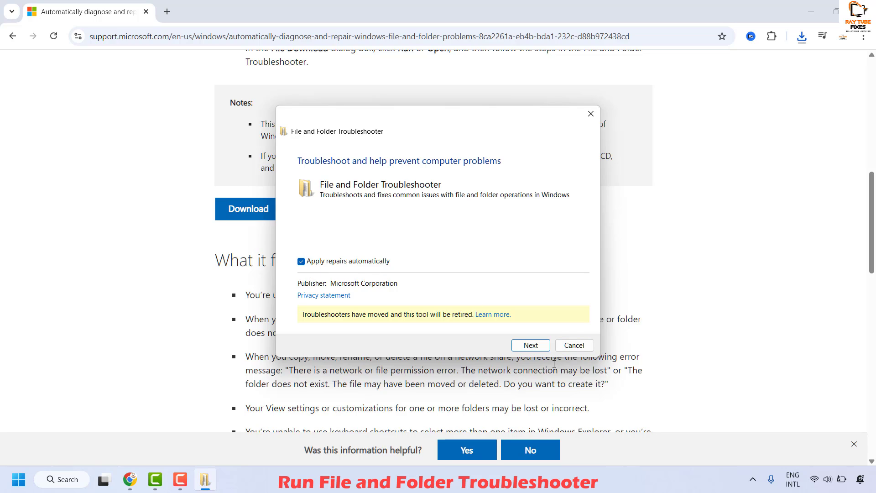
pyautogui.click(526, 345)
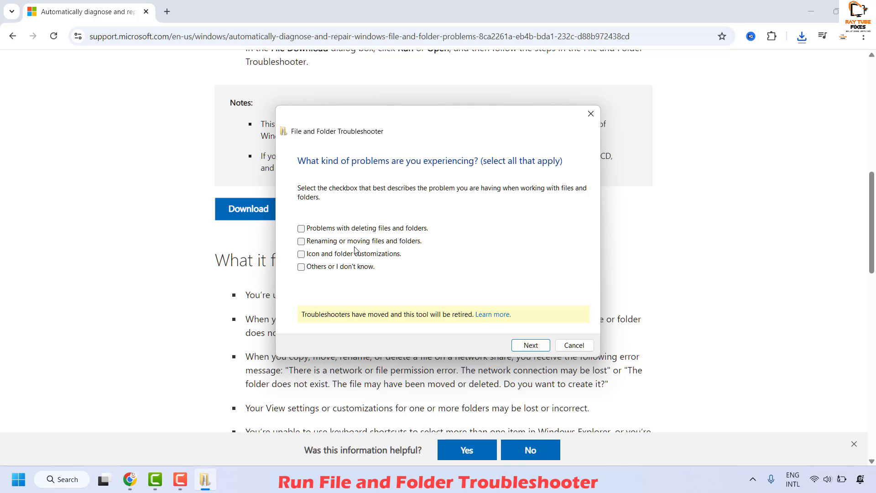
pyautogui.click(301, 241)
pyautogui.click(301, 229)
pyautogui.click(302, 254)
pyautogui.click(301, 267)
pyautogui.click(530, 346)
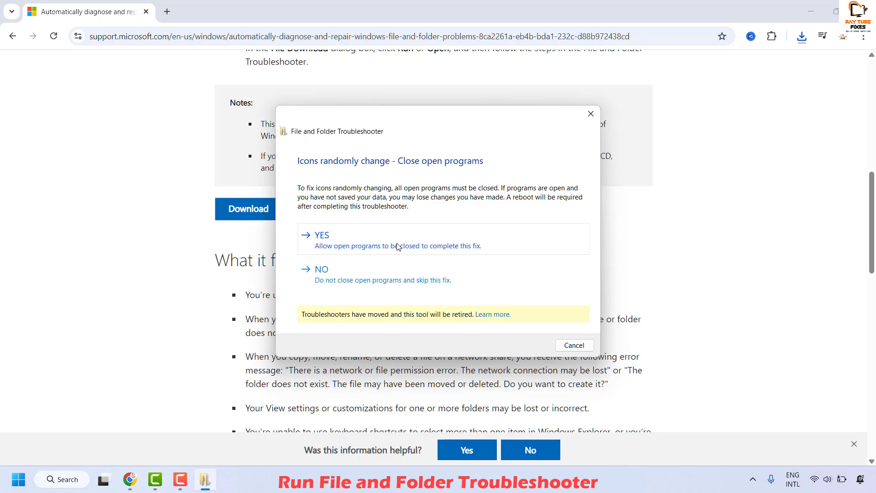
pyautogui.click(398, 247)
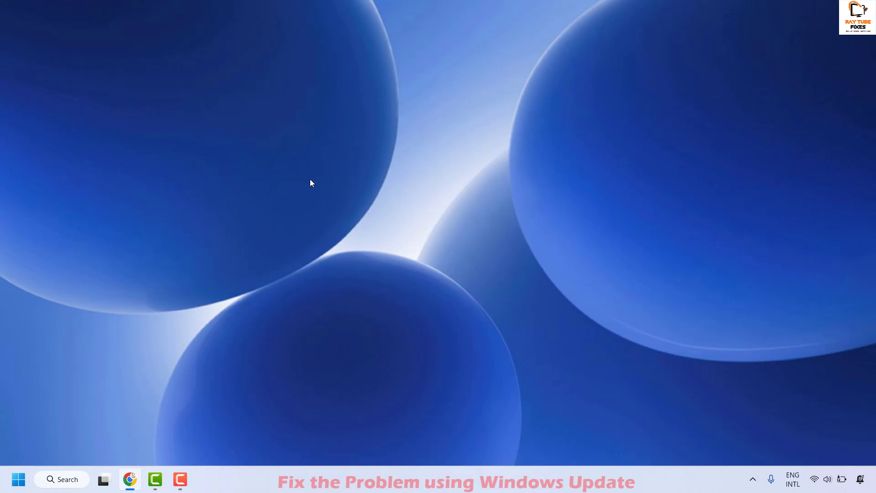
# - Go to Settings > Windows Update > Advanced options
pyautogui.rightClick(17, 479)
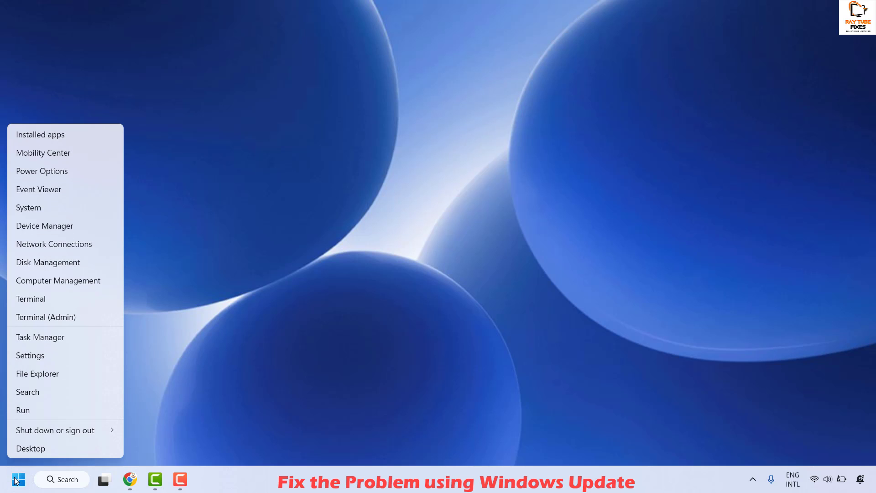
pyautogui.click(38, 355)
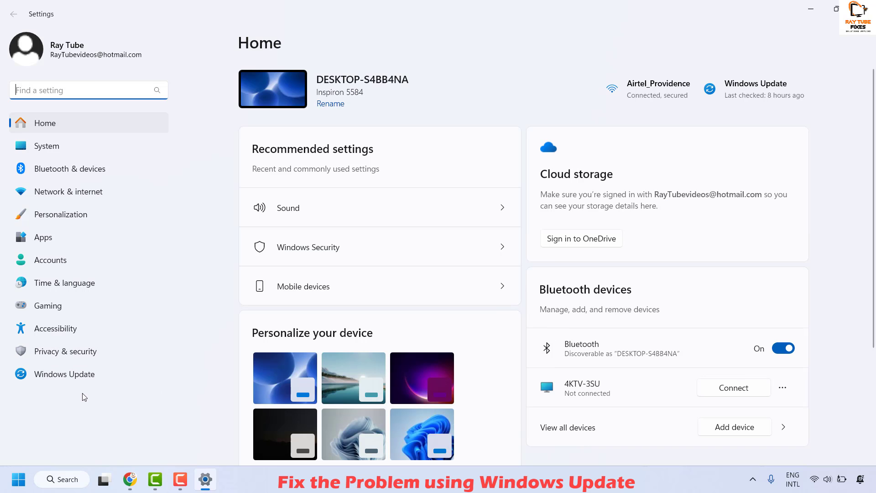
pyautogui.click(75, 378)
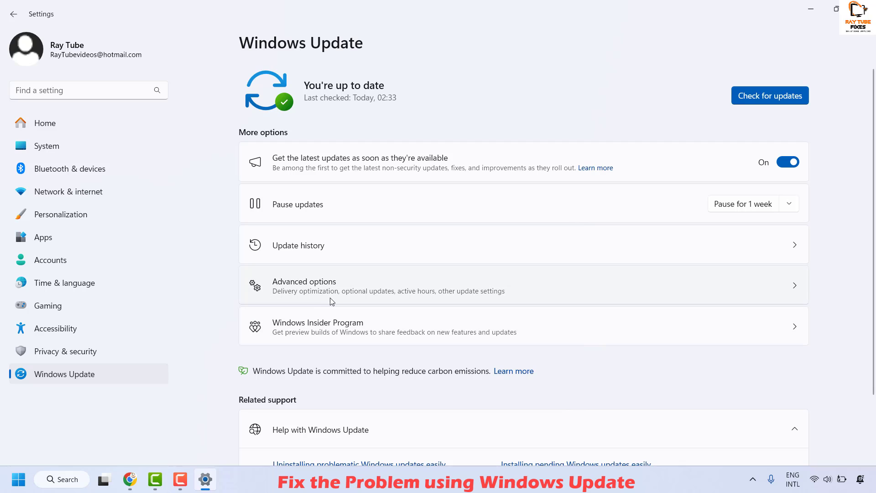
pyautogui.click(354, 289)
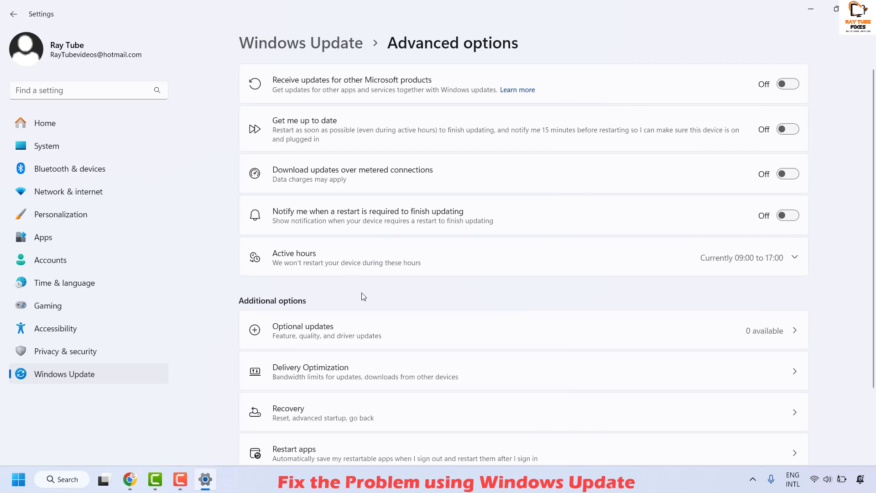
pyautogui.scroll(-2, 364, 297)
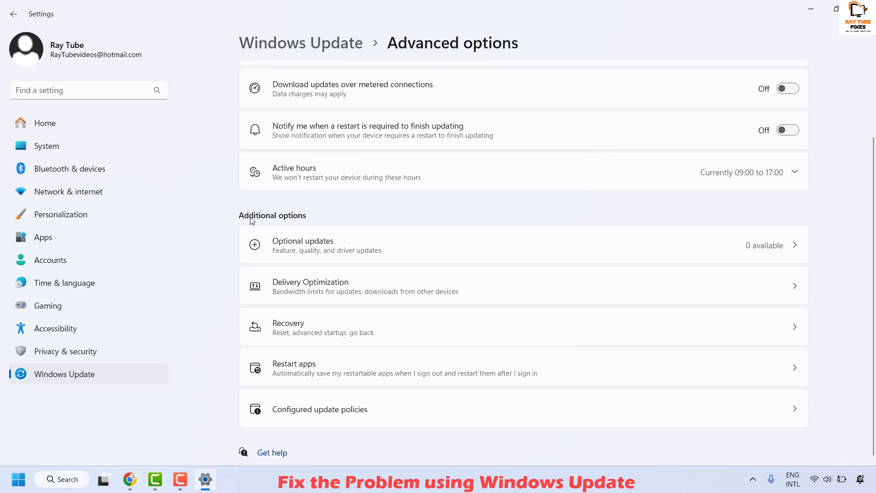
# - Go to System > Recovery and cancel the 'Fix problems using Windows Update' reinstall prompt
pyautogui.click(446, 335)
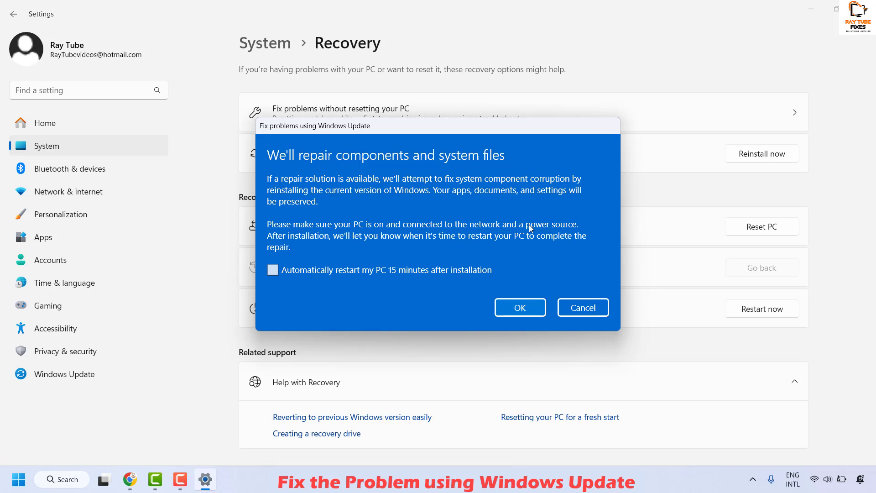
pyautogui.click(594, 310)
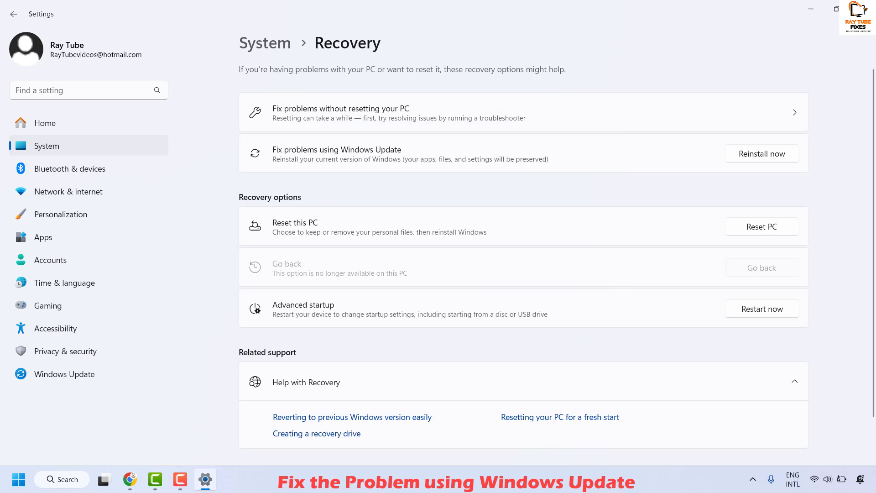